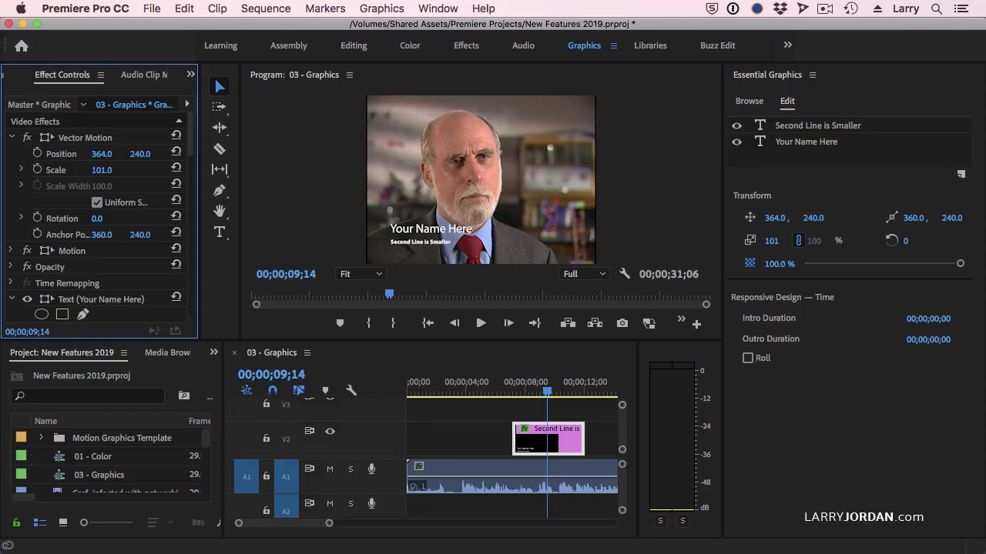
Step: Open the 04 - Interface sequence from the project bin in the timeline
scroll(170, 478, down, 3)
scroll(169, 478, up, 3)
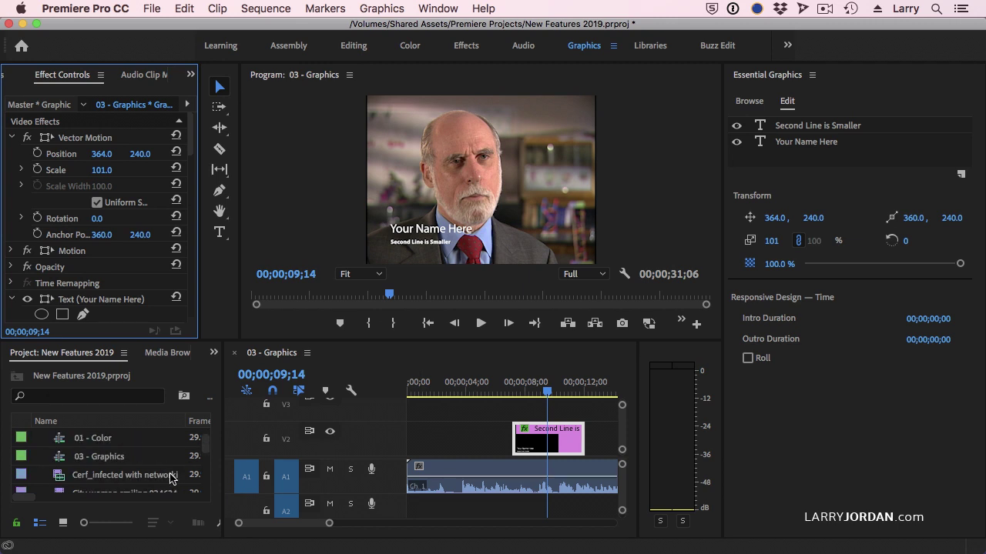
scroll(169, 478, down, 4)
scroll(170, 478, down, 4)
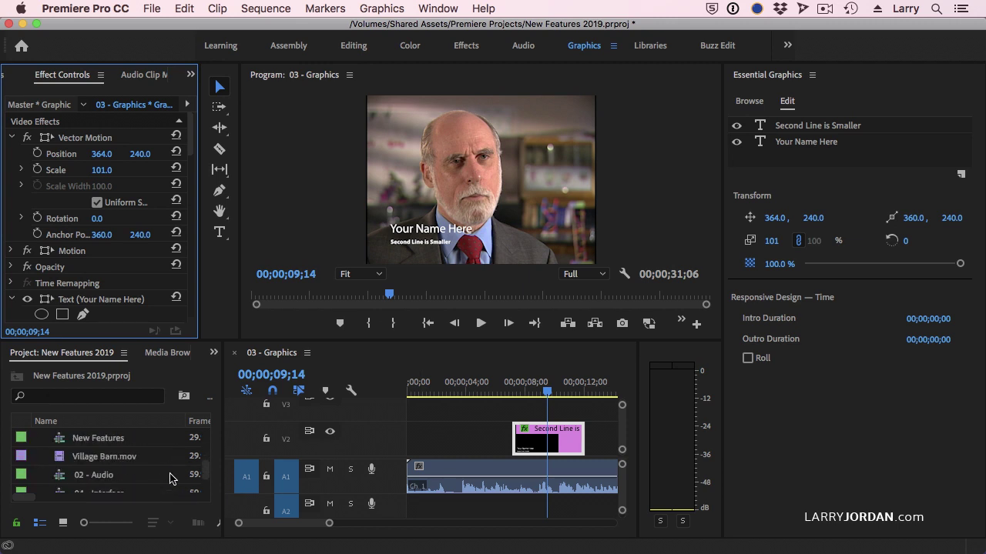
double_click(55, 460)
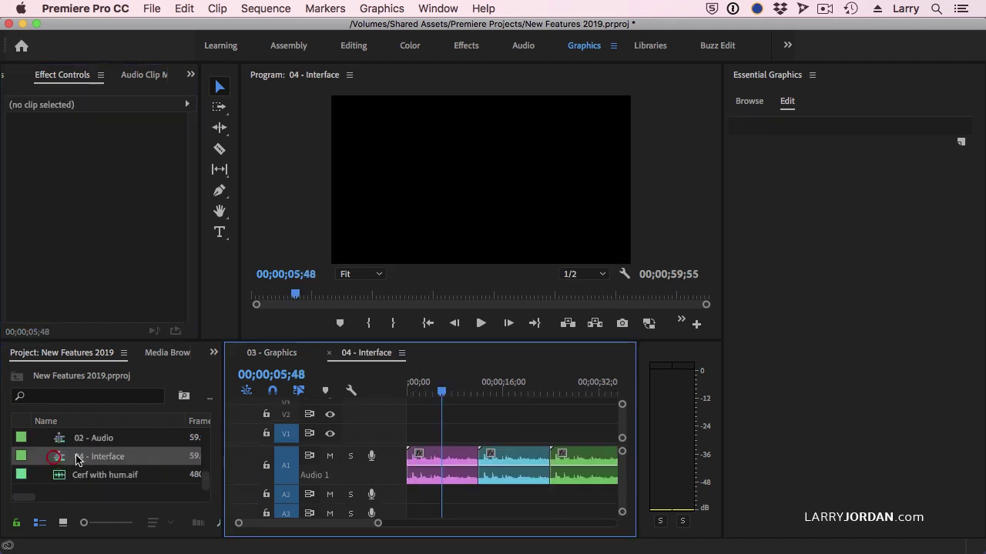
Step: Move the timeline playhead to exactly 16:00 by entering the timecode
drag(439, 392, 434, 394)
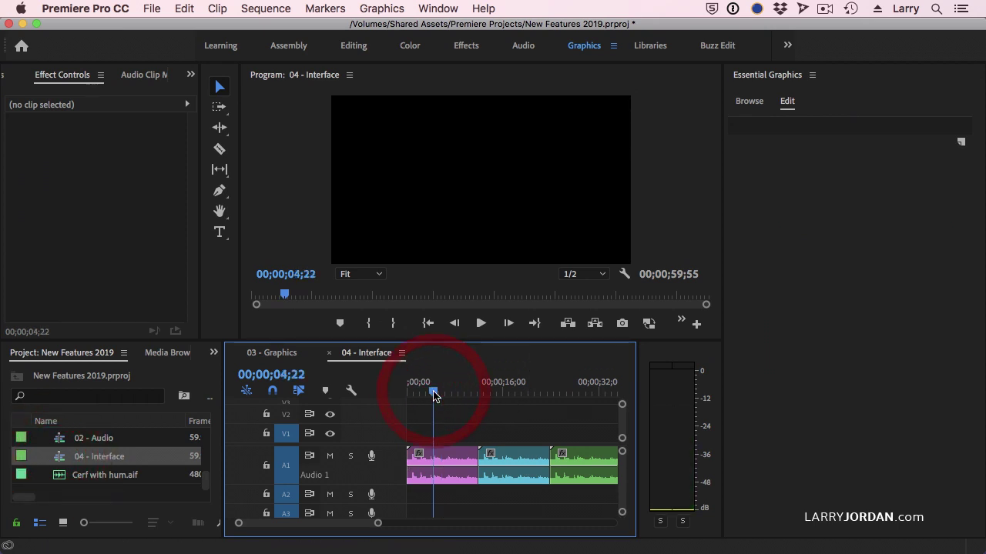
click(281, 375)
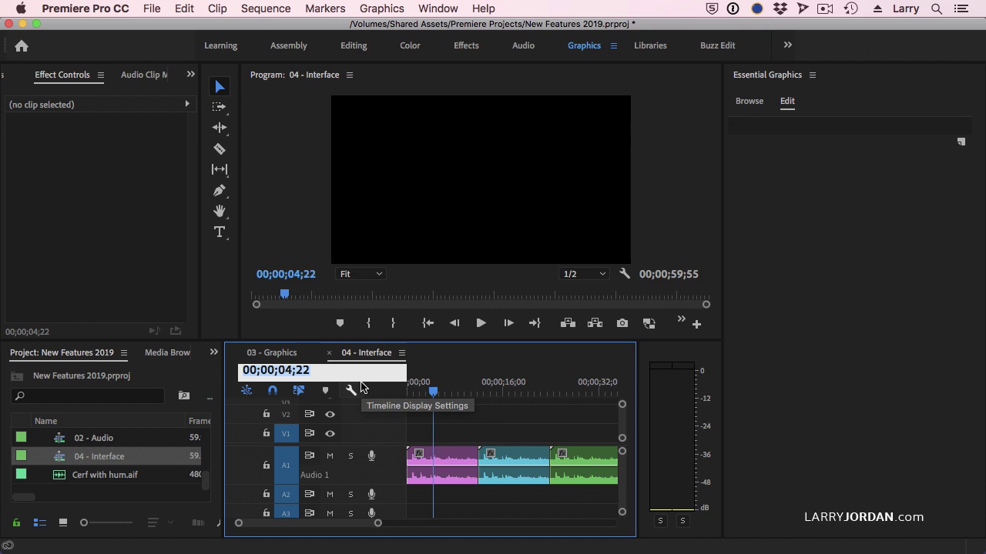
text(1)
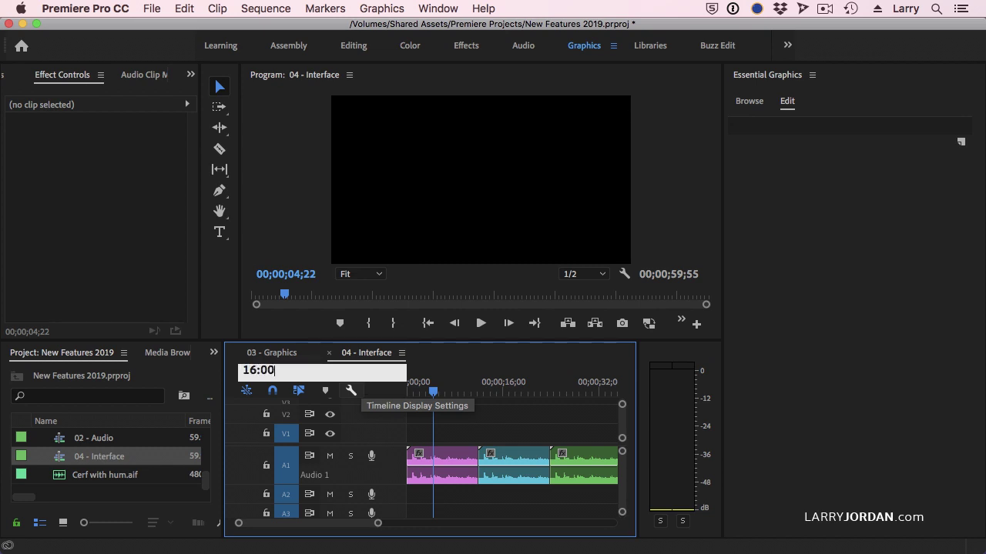
text(6:00)
key(Return)
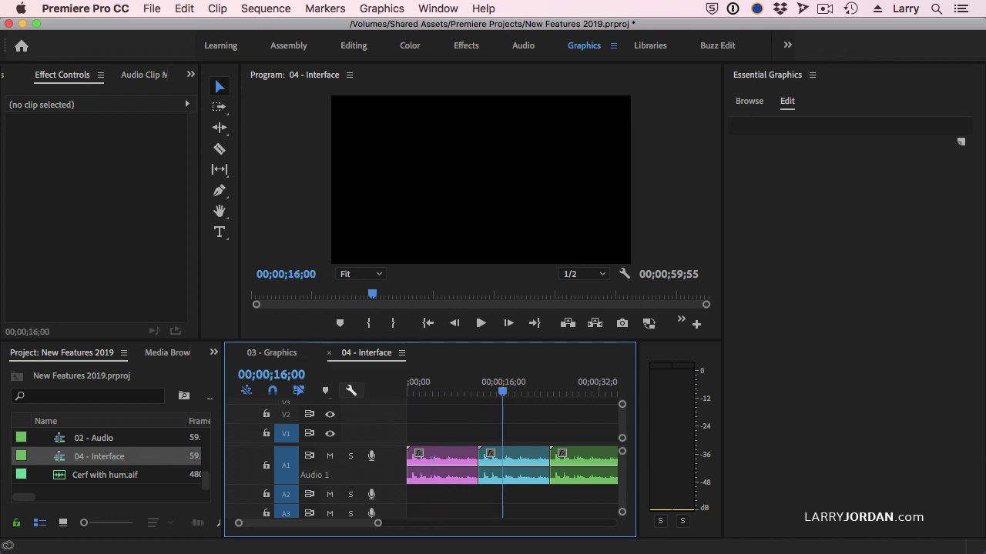
Step: Jump the playhead by timecode to 10:00, followed by 9:00
click(287, 373)
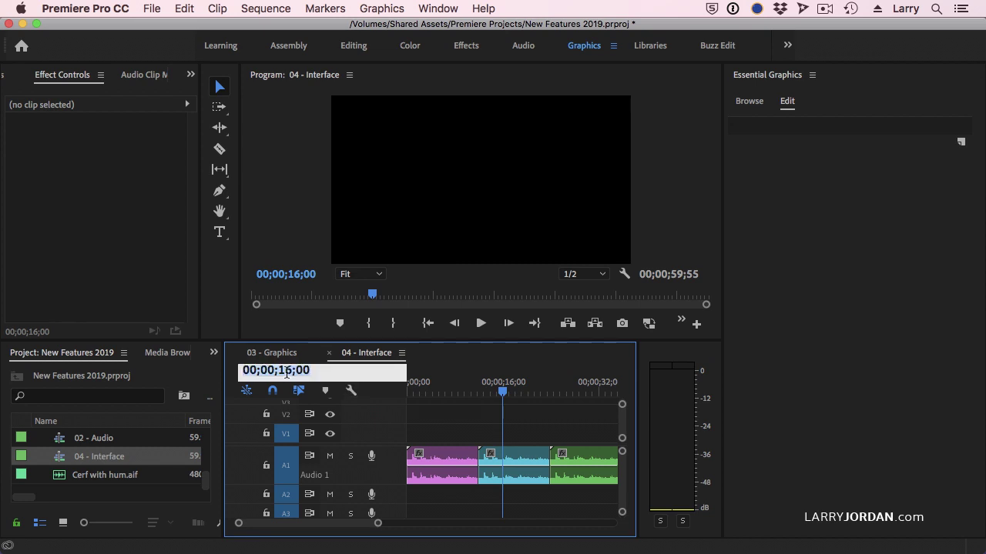
text(10:)
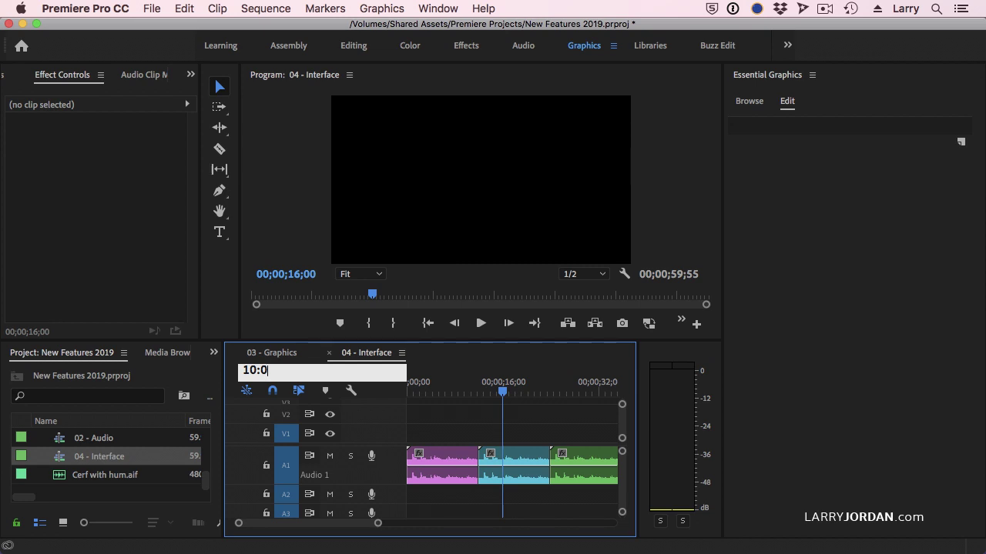
key(Return)
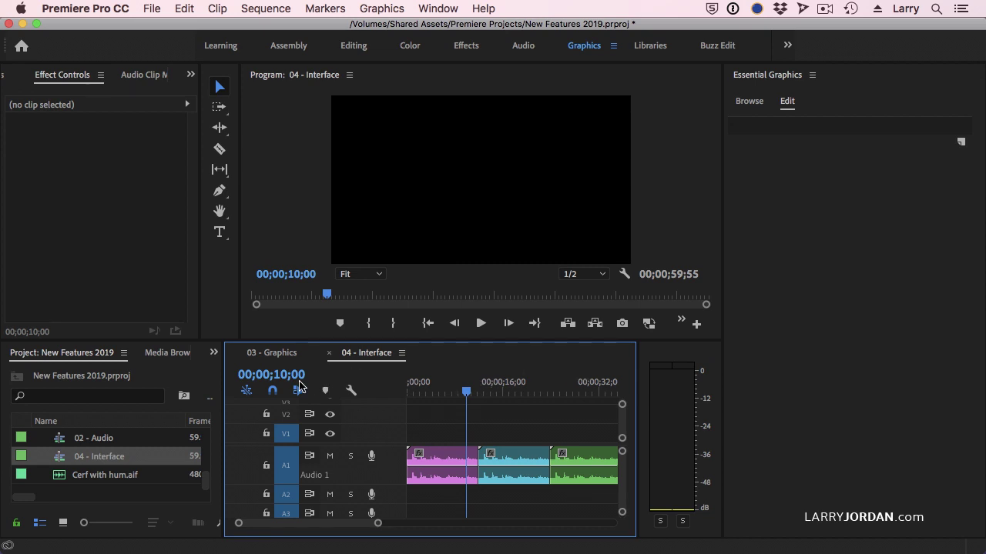
click(271, 374)
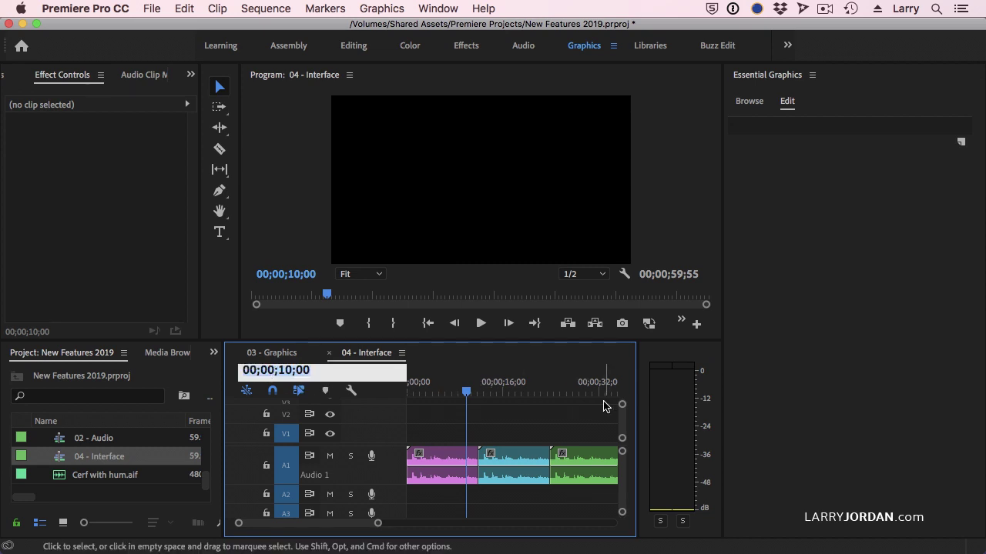
text(900)
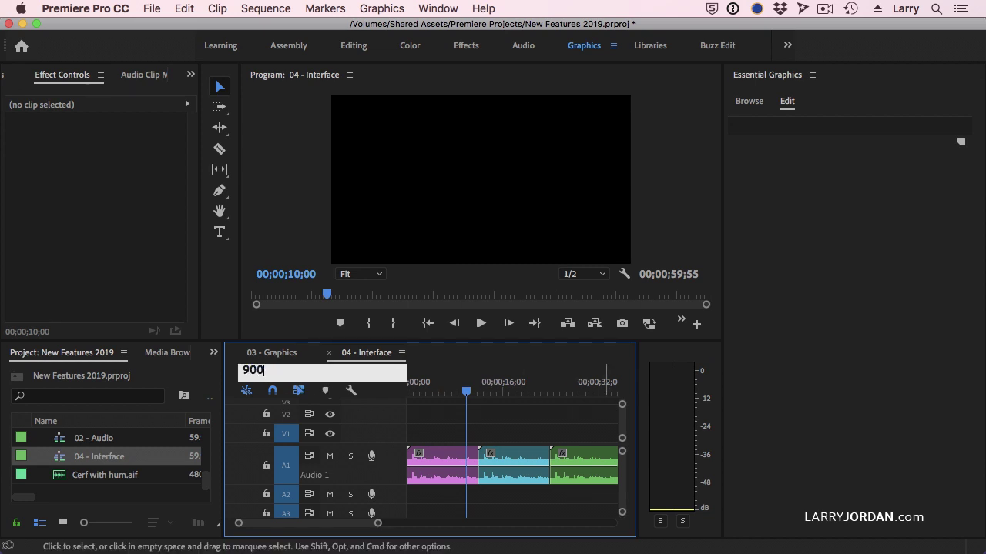
key(Return)
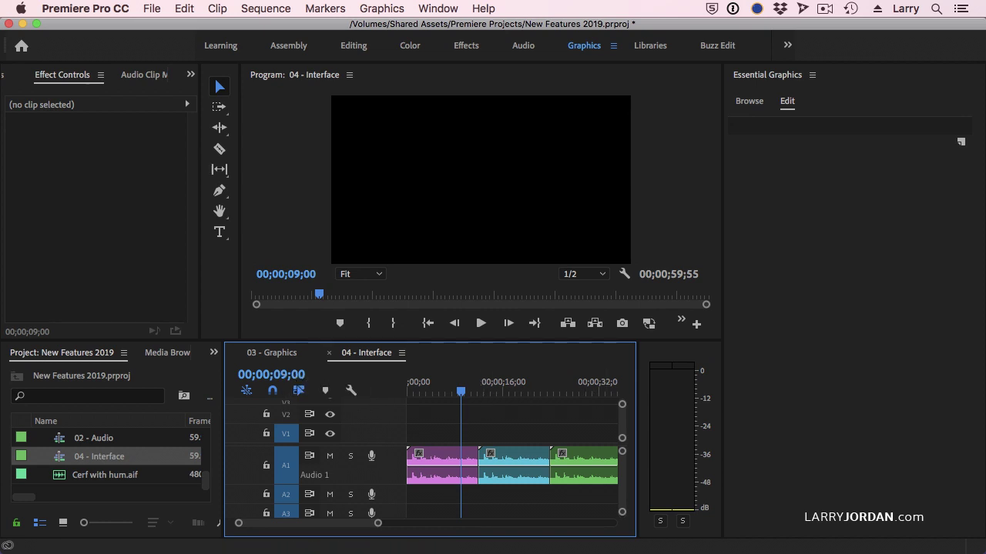
Step: Jump the playhead by timecode to 15:00, followed by 14:00
click(285, 374)
text(1500)
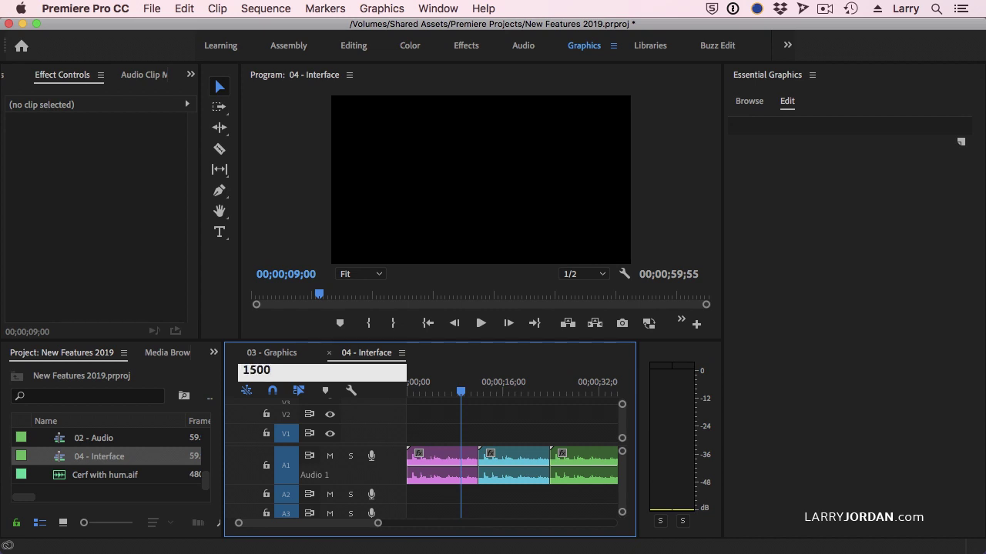
key(Return)
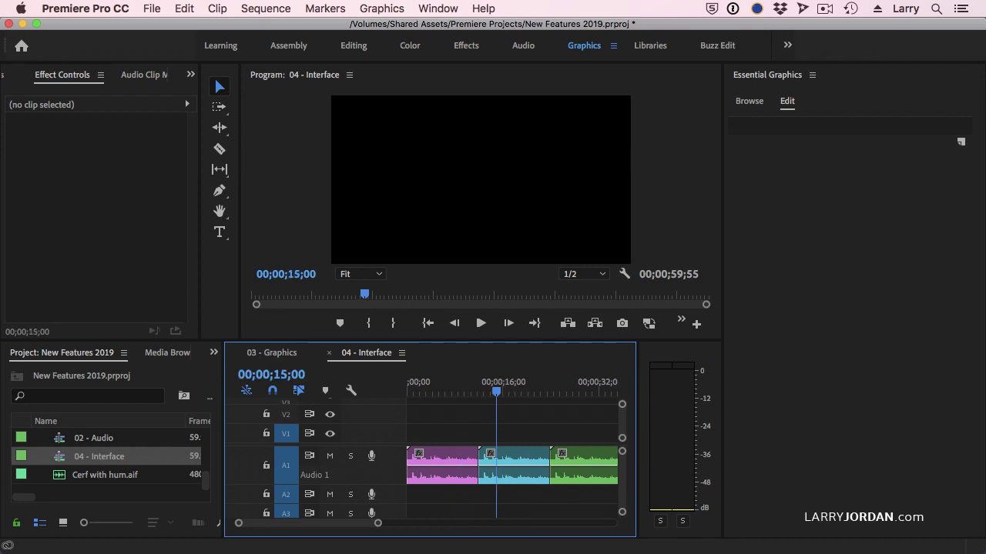
click(296, 375)
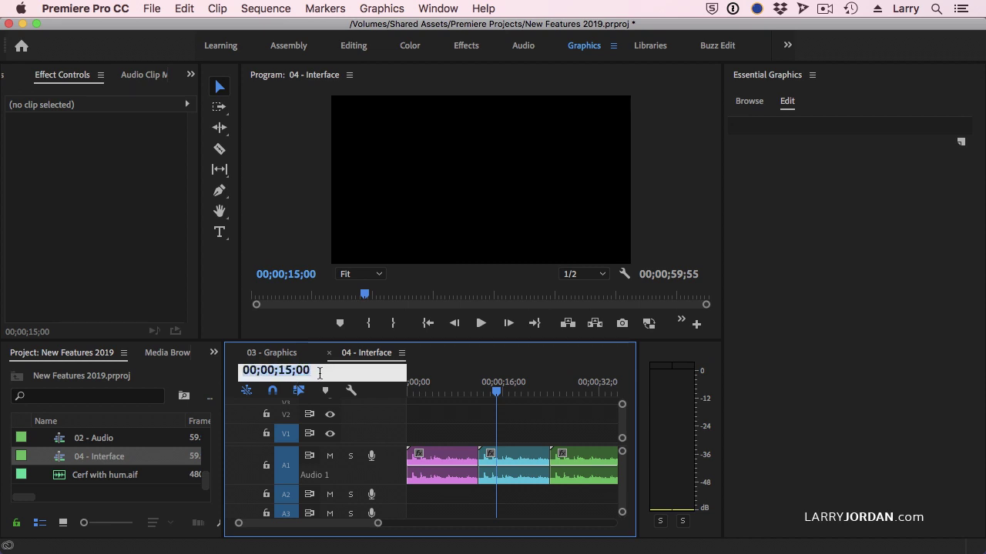
text(14.)
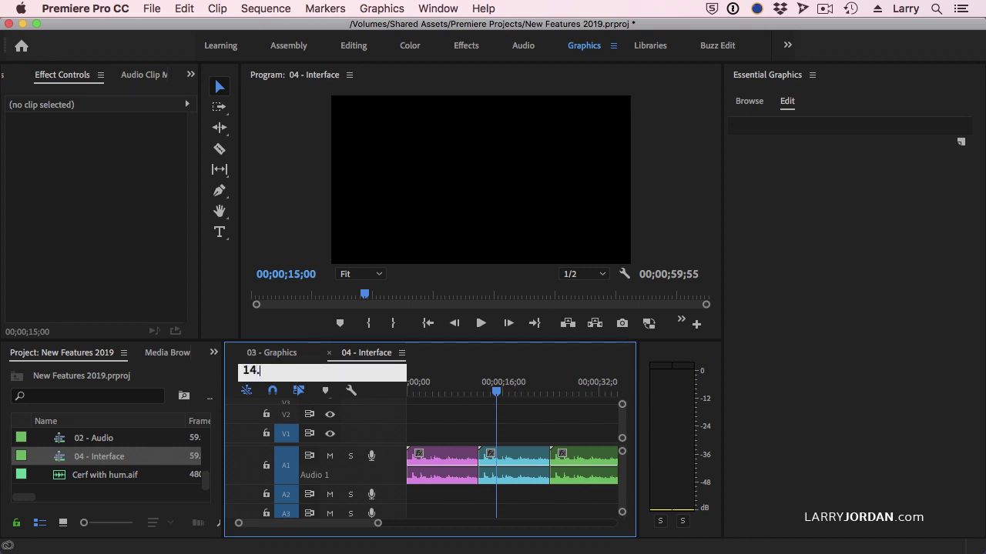
key(Return)
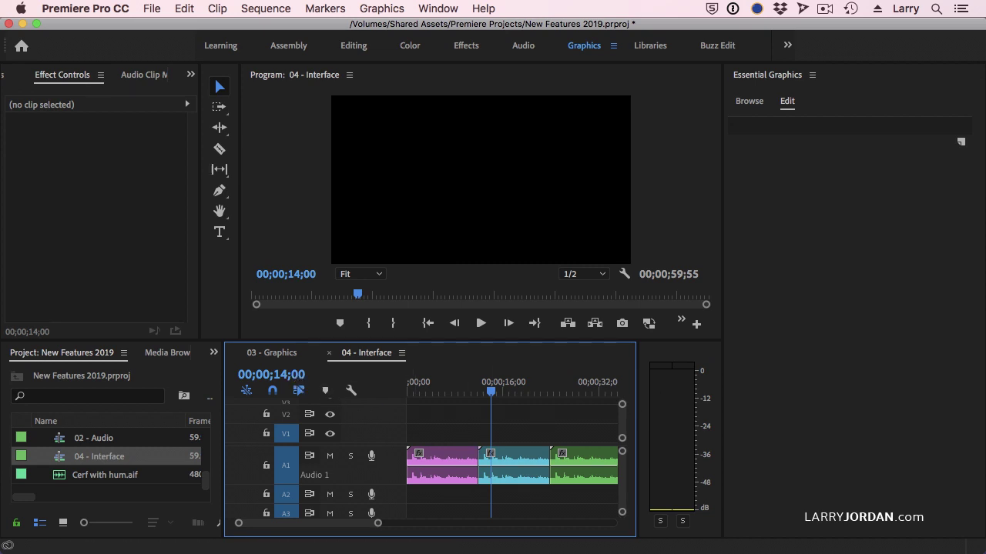
Step: Jump the playhead by timecode to 5:00, followed by 11:00
click(296, 375)
text(5)
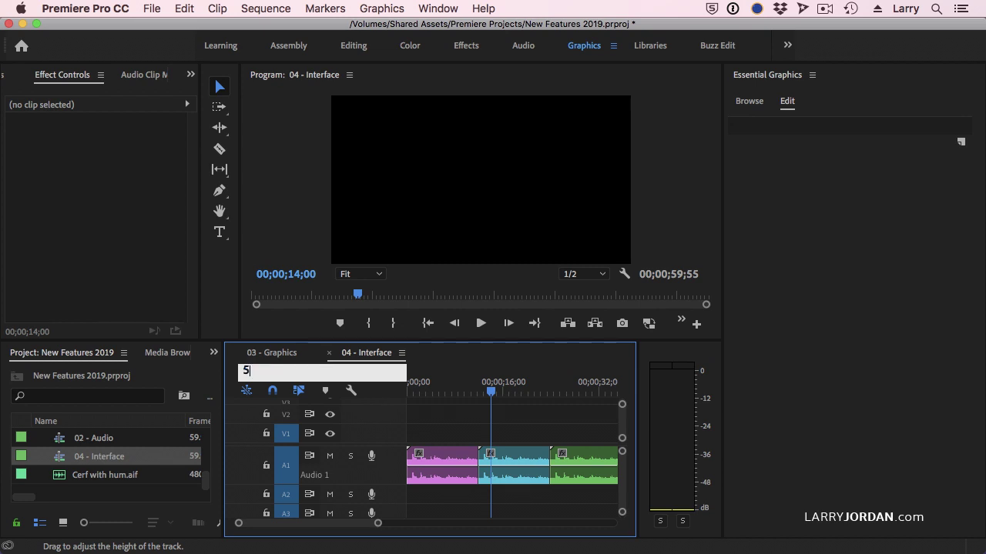
key(Return)
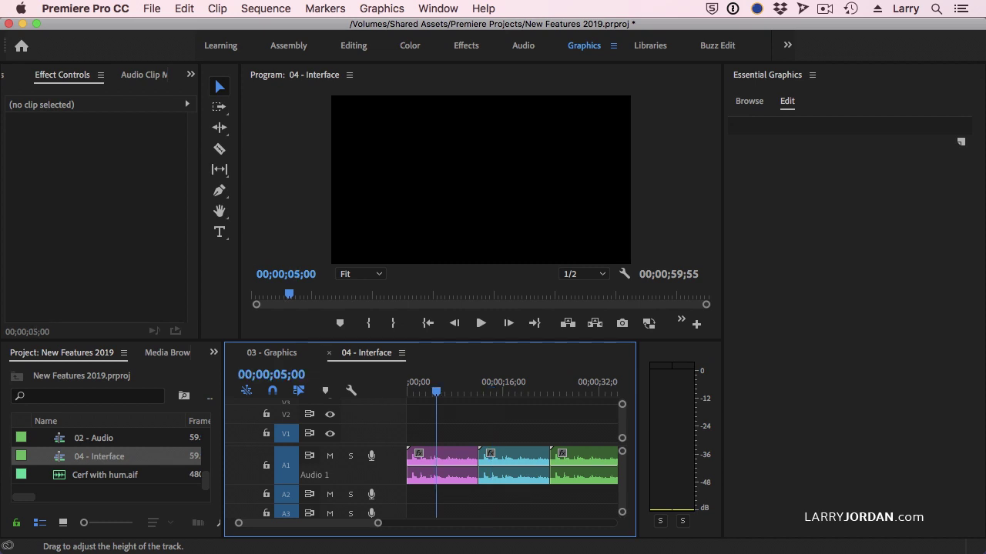
click(277, 373)
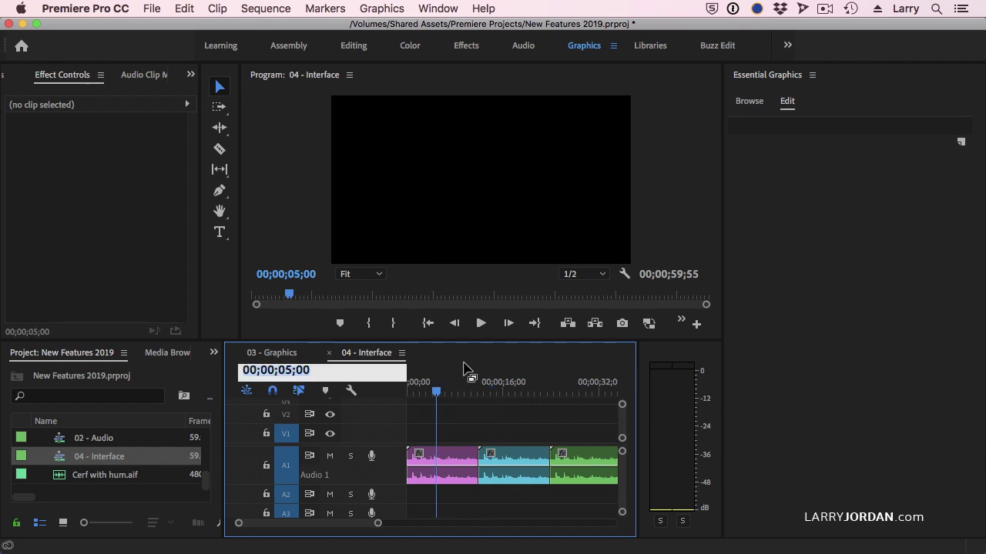
text(11.)
key(Return)
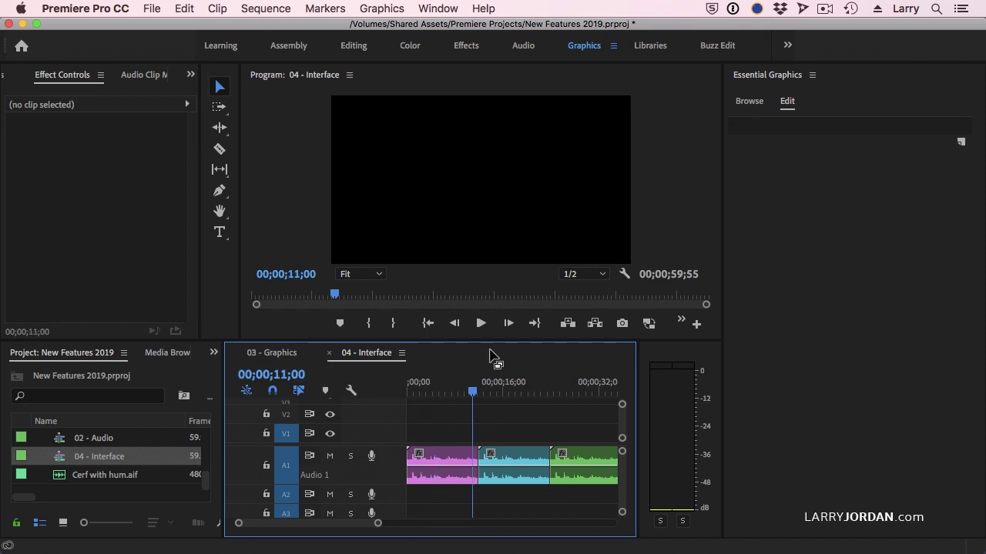
Step: Add a clip marker to the first audio clip at about 00;00;06;10 and load that clip into the Source monitor
click(444, 393)
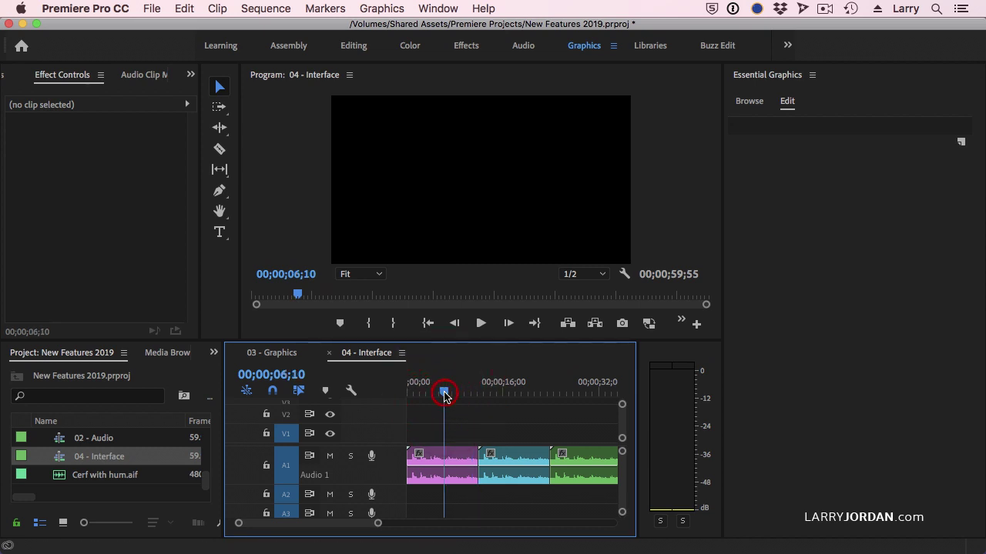
key(minus)
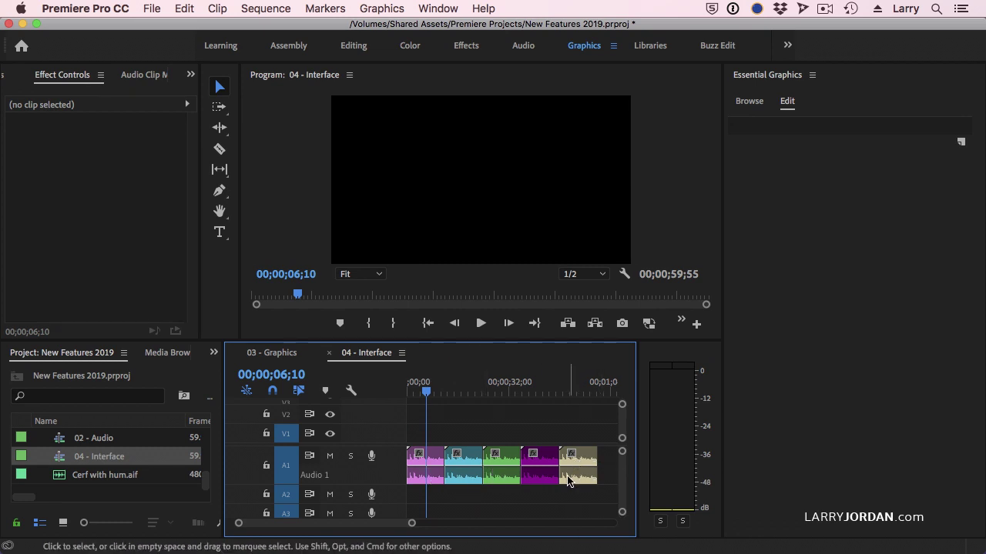
click(426, 463)
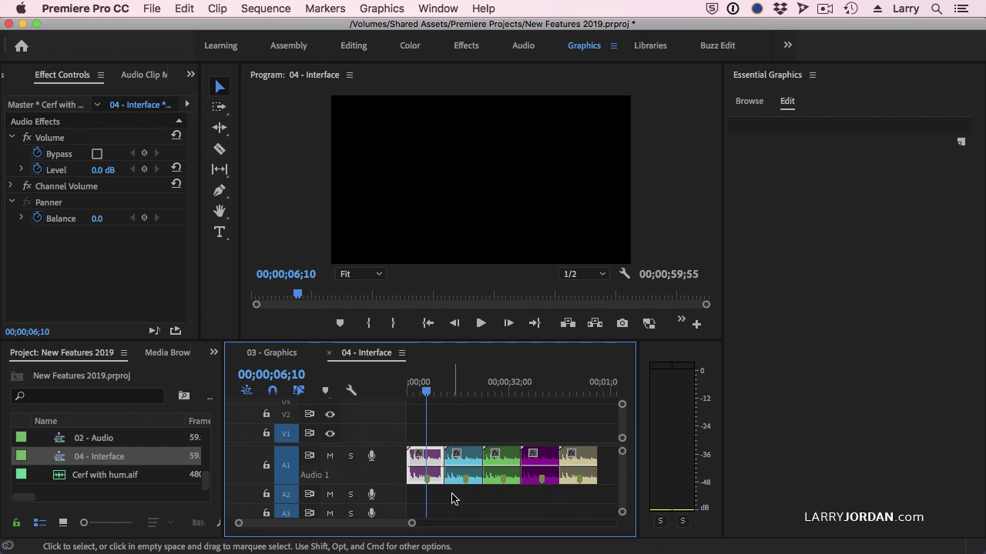
double_click(427, 462)
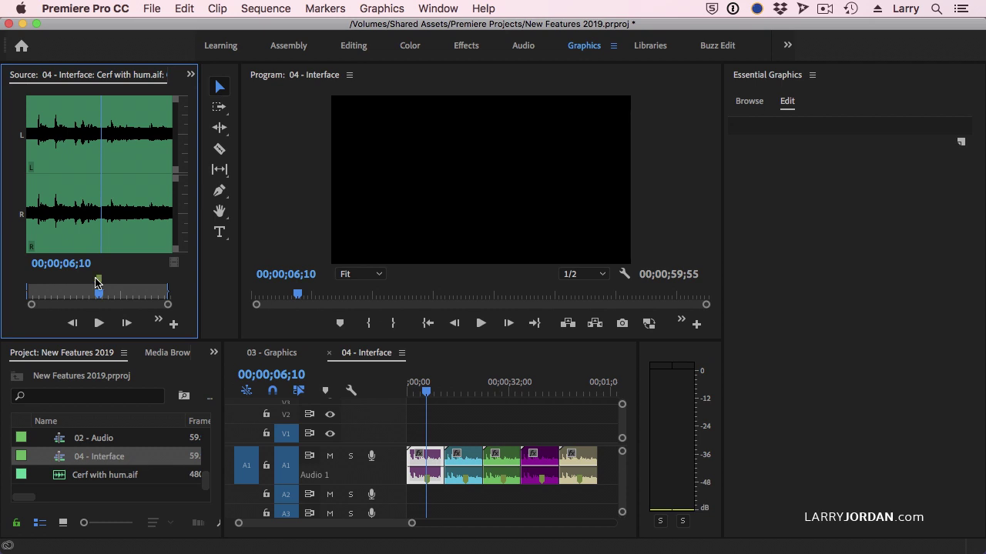
Step: Place the playhead at about 00;00;18;09 and clear all markers from the first audio clip
click(466, 395)
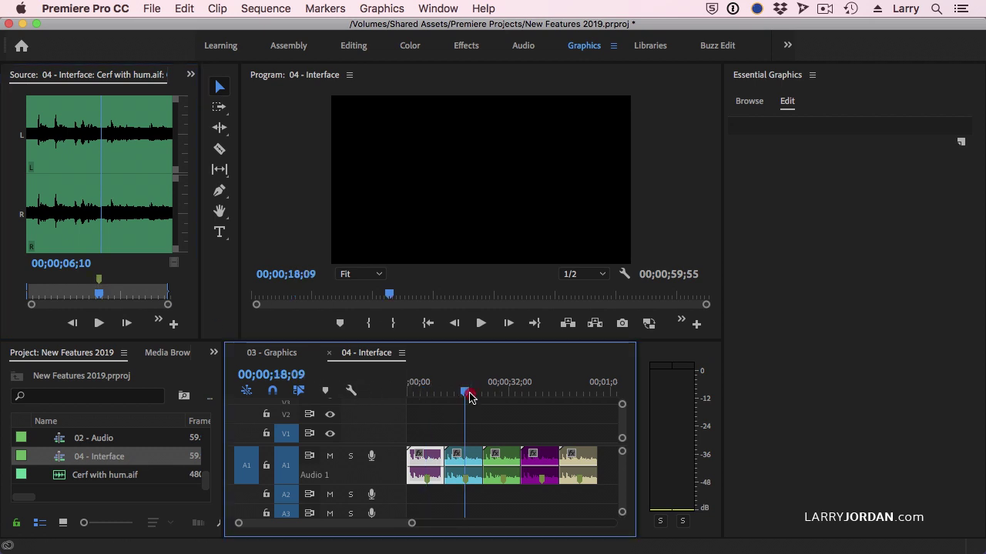
click(424, 457)
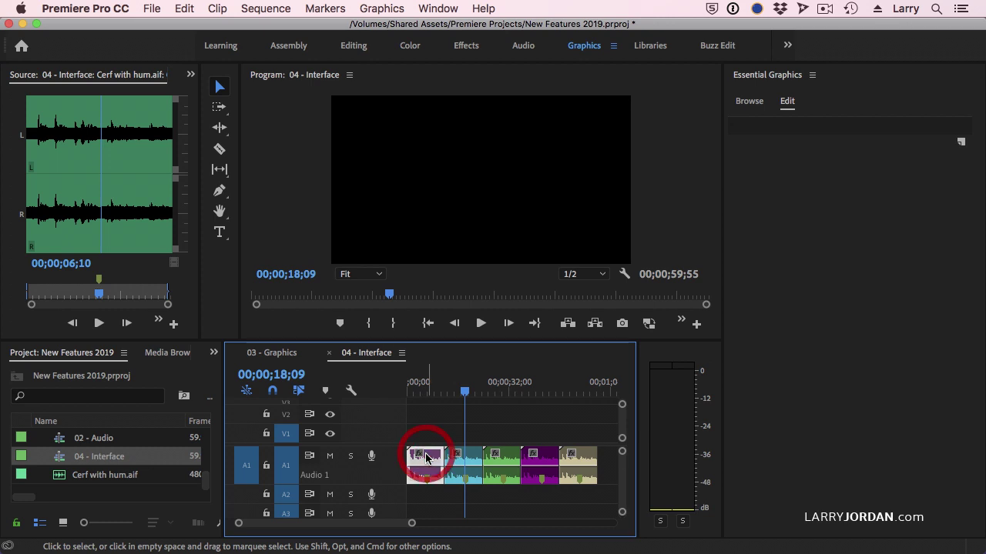
click(314, 10)
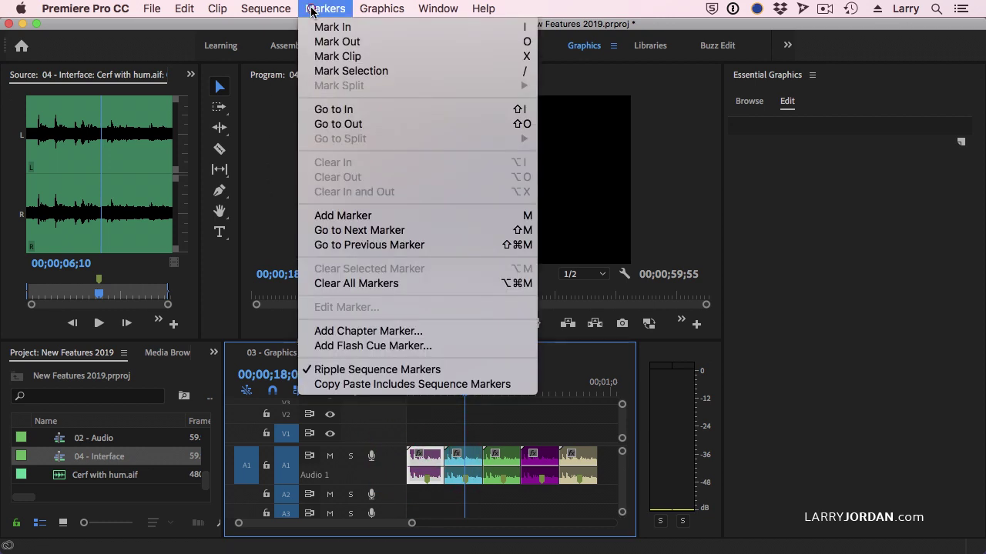
click(415, 285)
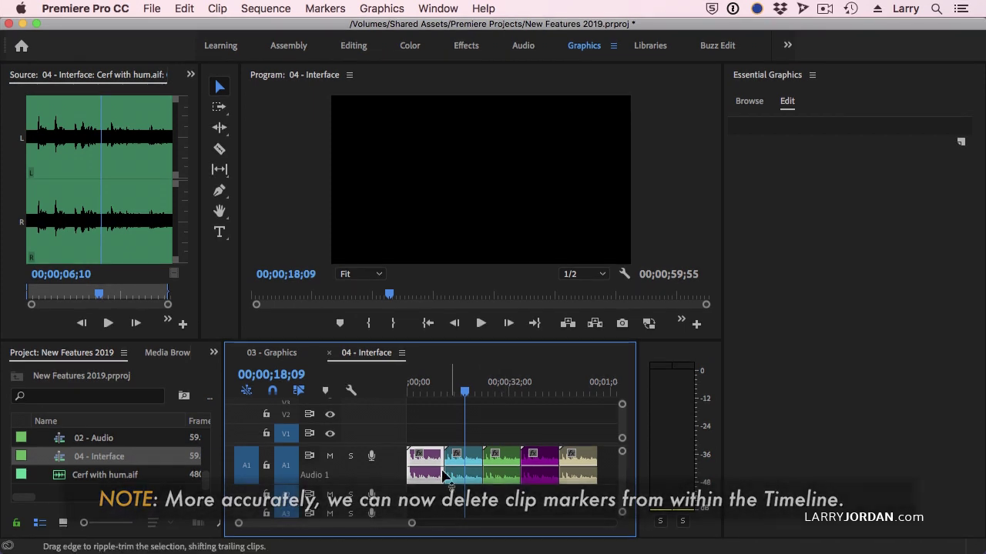
Step: Add a marker to the second audio clip at the playhead and delete it through its marker settings
click(462, 468)
key(m)
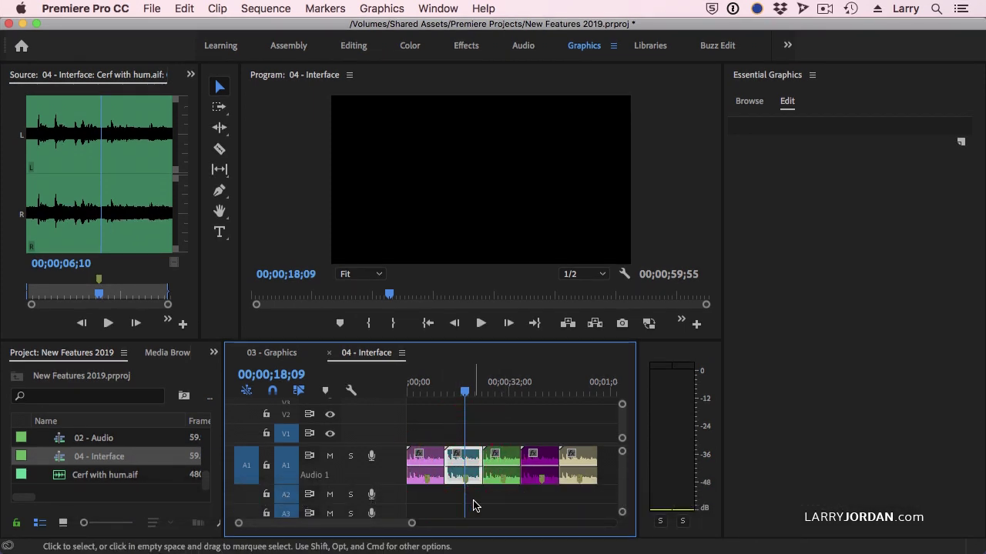
key(m)
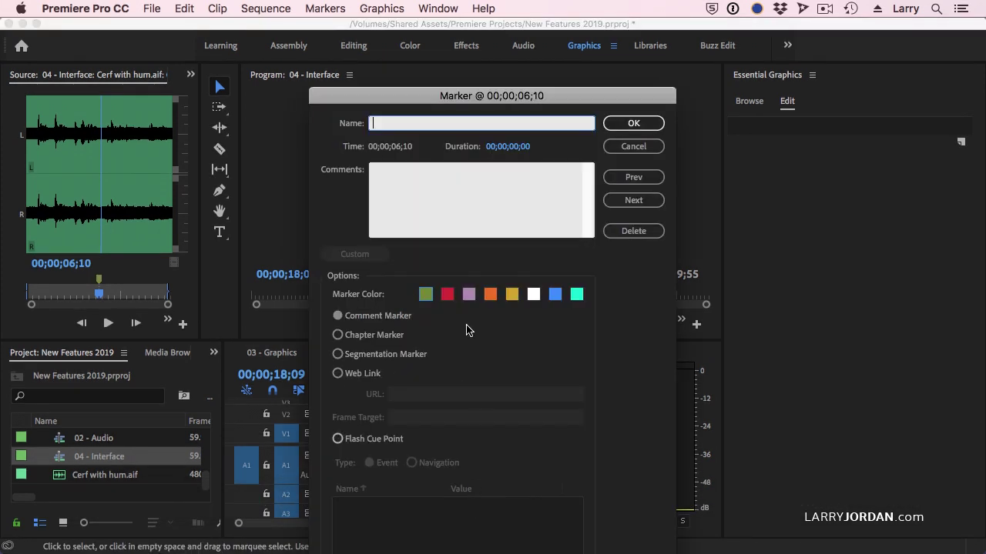
click(621, 233)
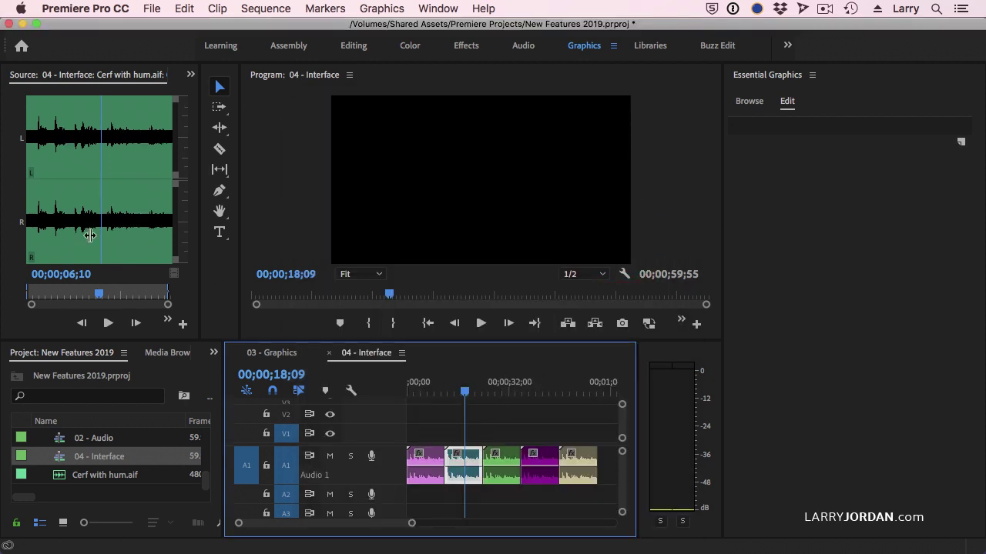
Step: Switch to the Editing workspace and place the playhead at about 00;00;02;54 in the 04 - Interface sequence
click(190, 76)
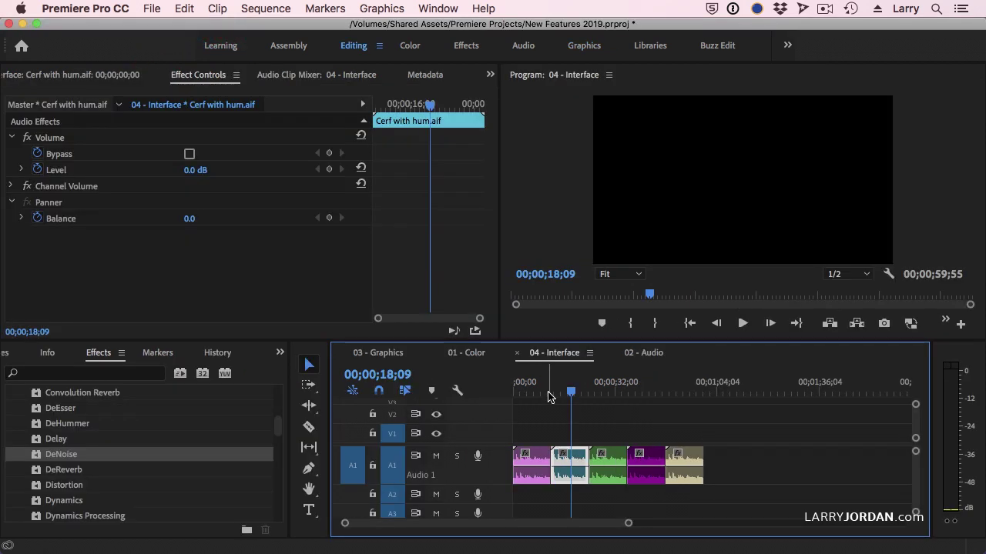
click(521, 392)
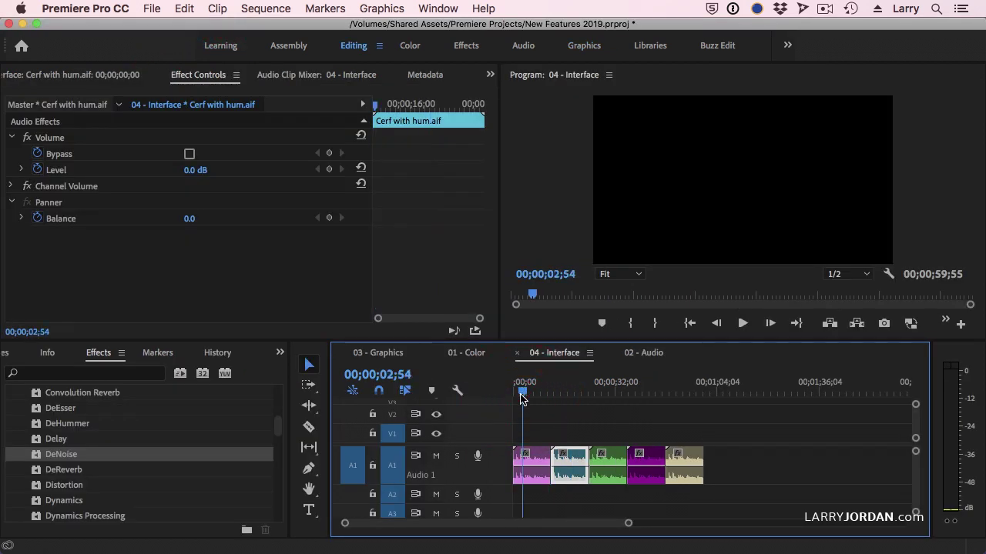
Step: Select the first and third audio clips individually, multi-select the first, third and fifth clips, and clear the selection
click(531, 460)
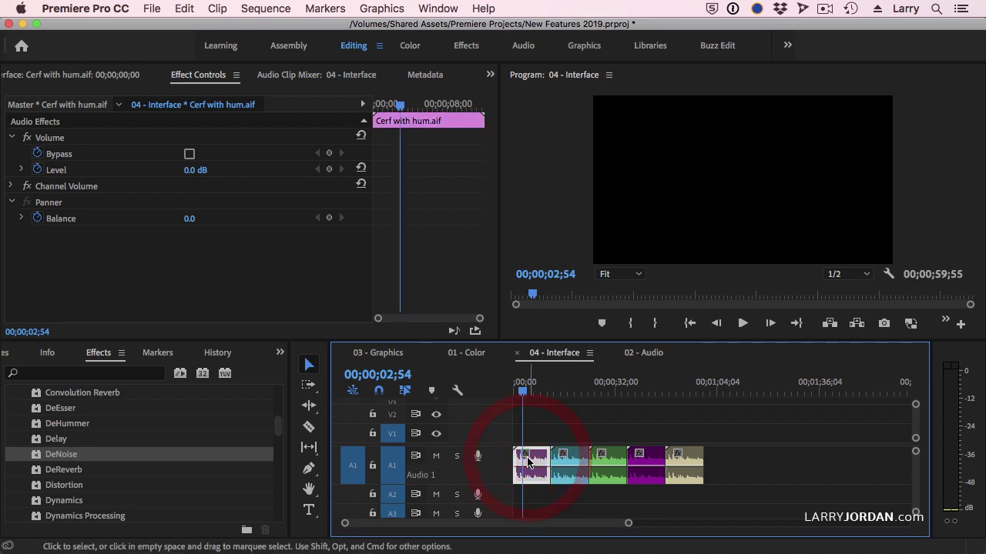
click(596, 465)
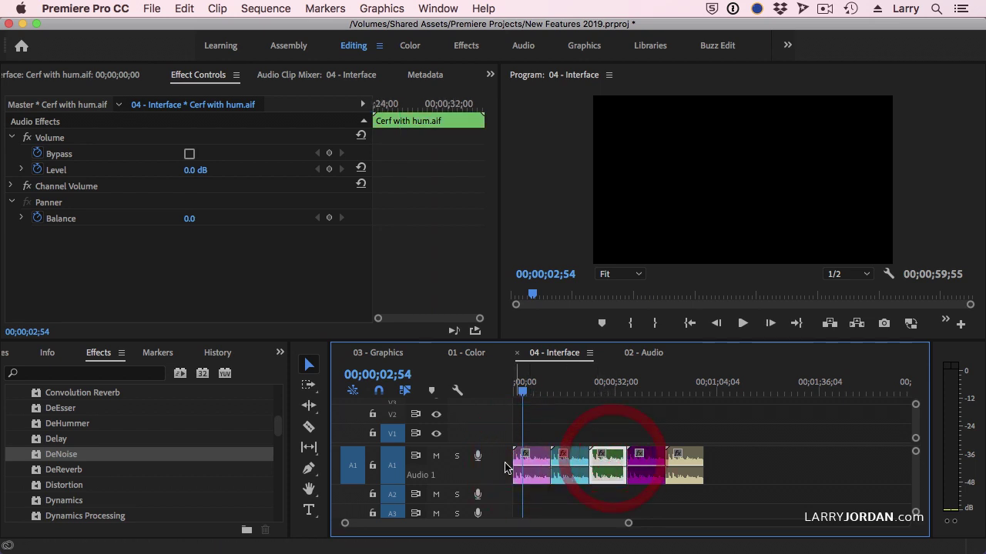
click(531, 462)
shift+click(602, 461)
shift+click(684, 461)
click(700, 432)
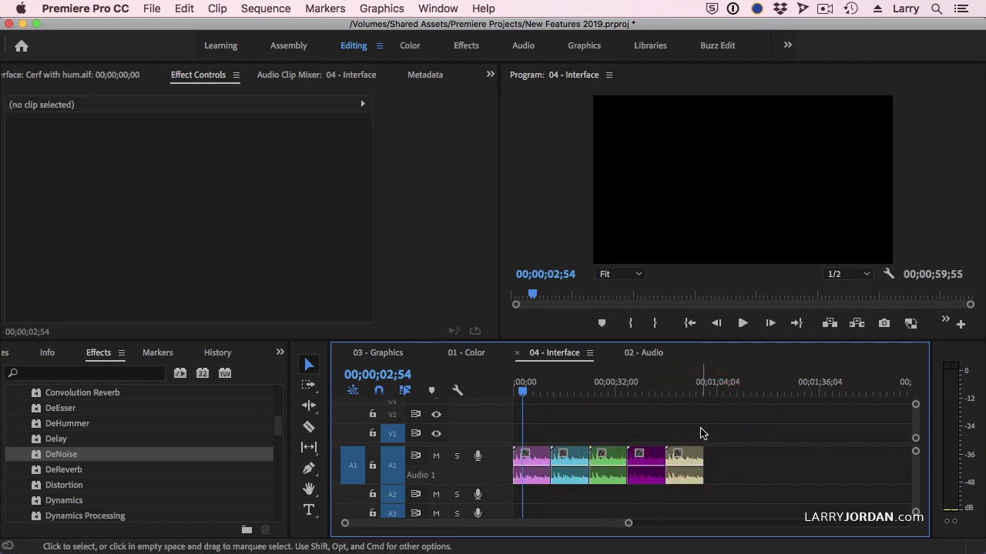
Step: Reselect the first, third and fifth audio clips as a group and deselect everything in the timeline
click(548, 467)
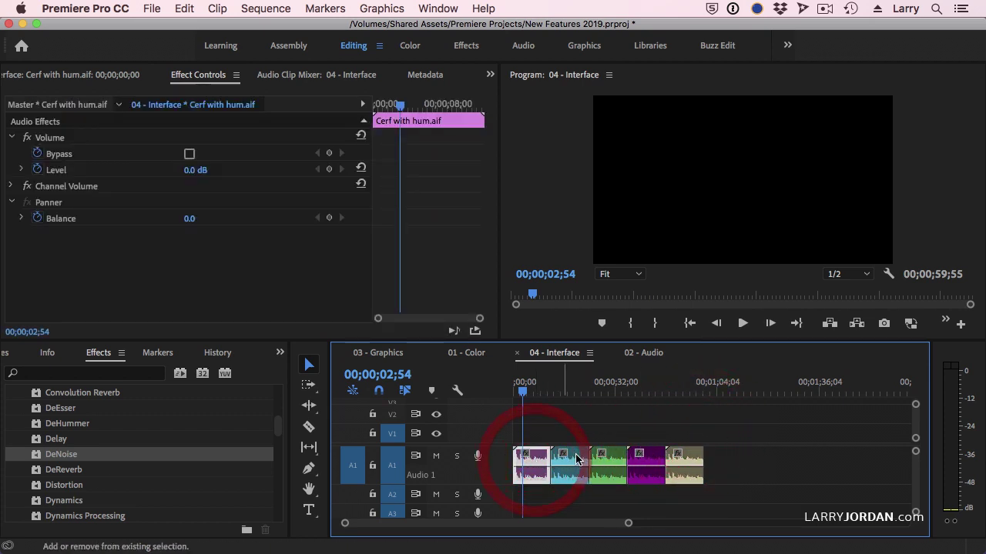
shift+click(610, 464)
key(Escape)
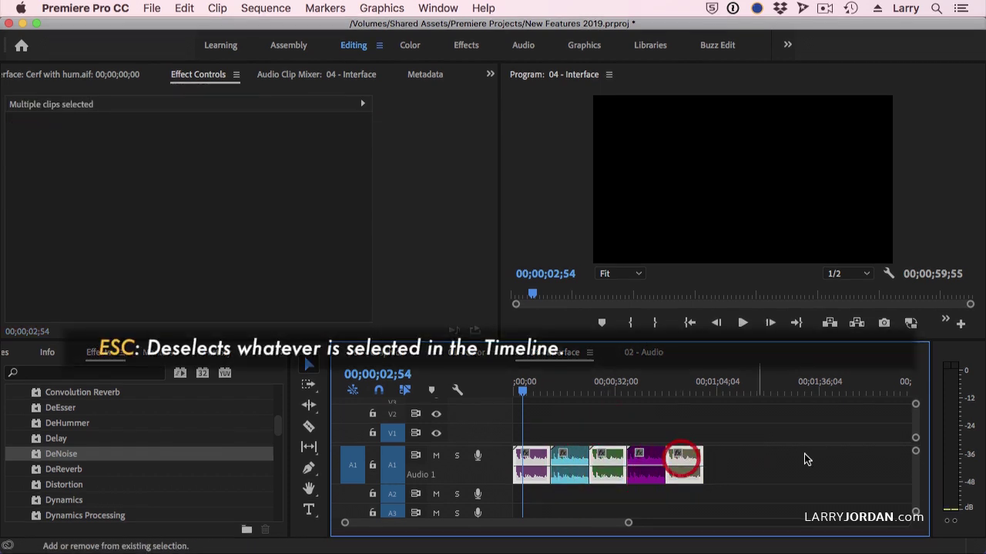
key(Escape)
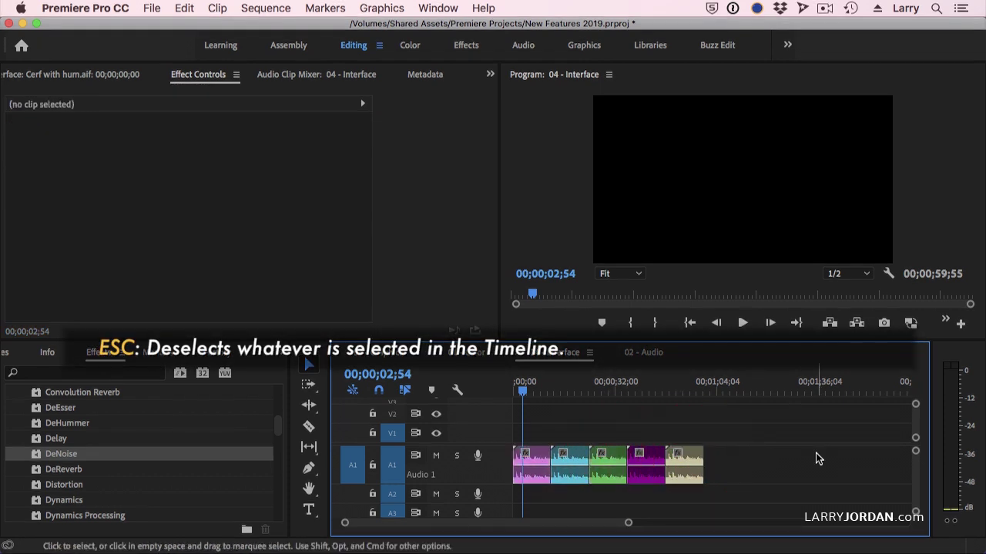
click(537, 461)
right_click(537, 461)
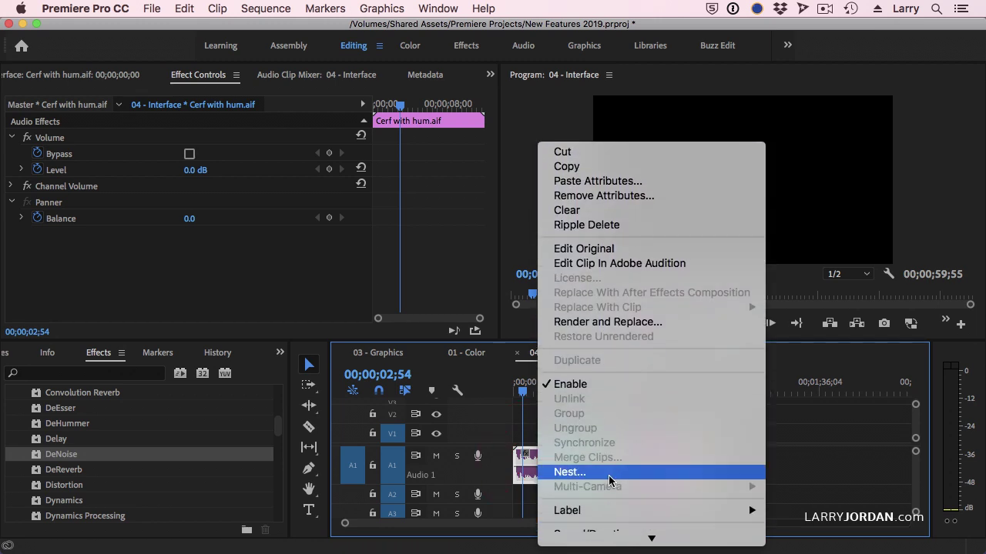
mouse_move(610, 513)
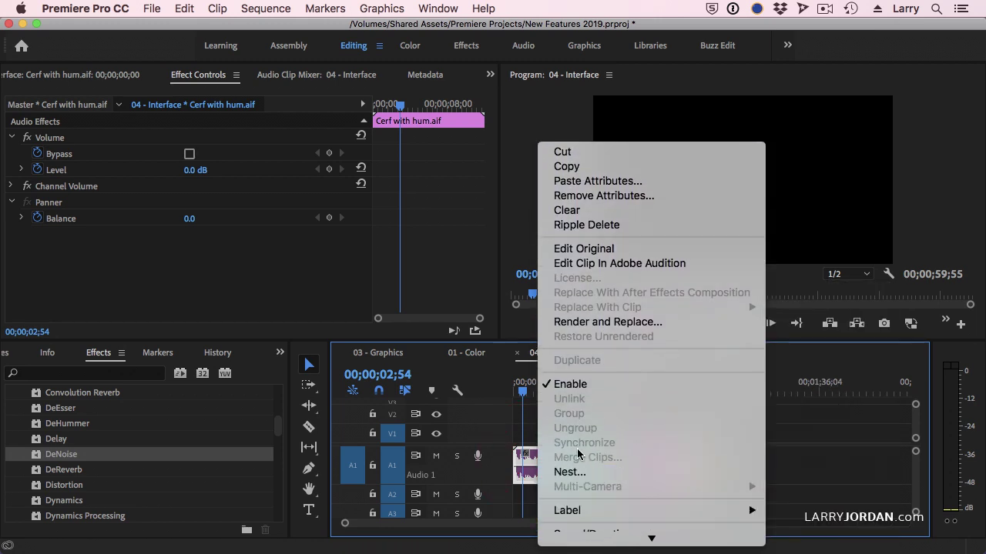
click(530, 424)
Step: Load the first audio clip into the Source monitor and marquee-select all five audio clips in the timeline
double_click(532, 462)
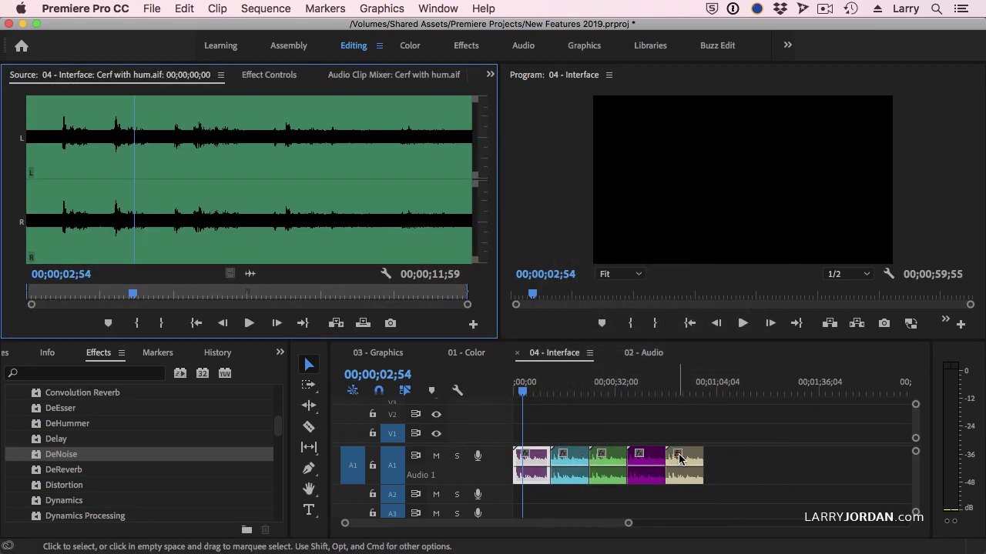
drag(761, 429, 512, 491)
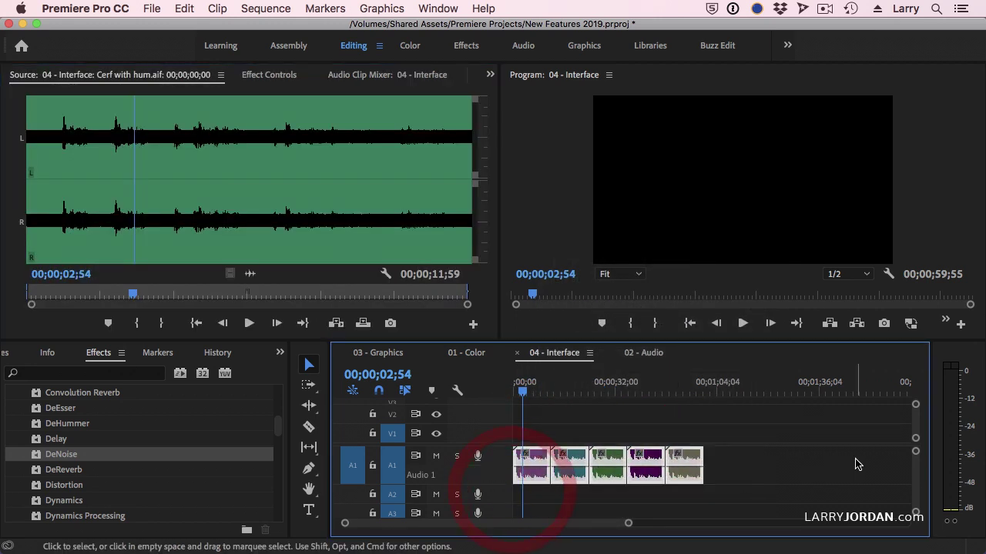
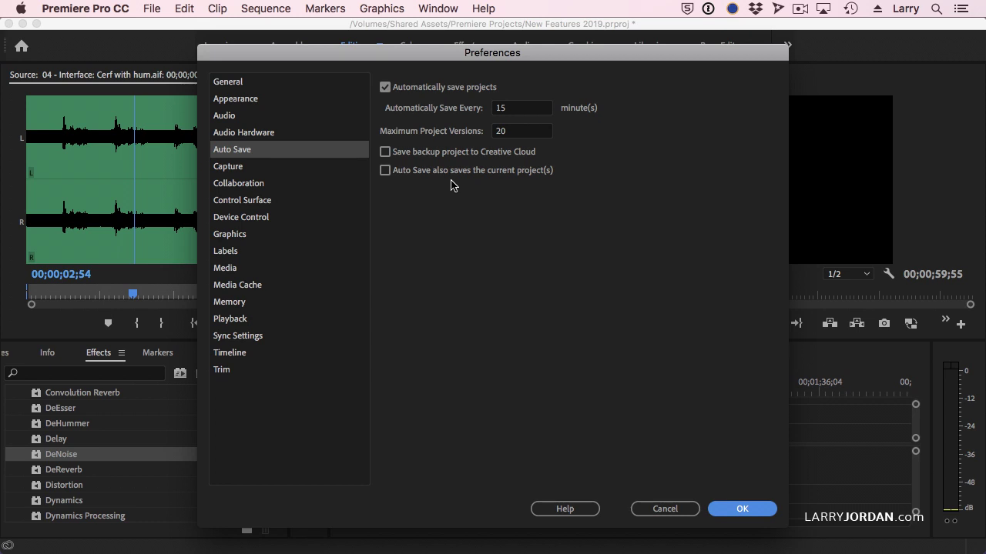
Step: Enable "Auto Save also saves the current project(s)" in the Auto Save preferences, and discard the preference changes
click(410, 175)
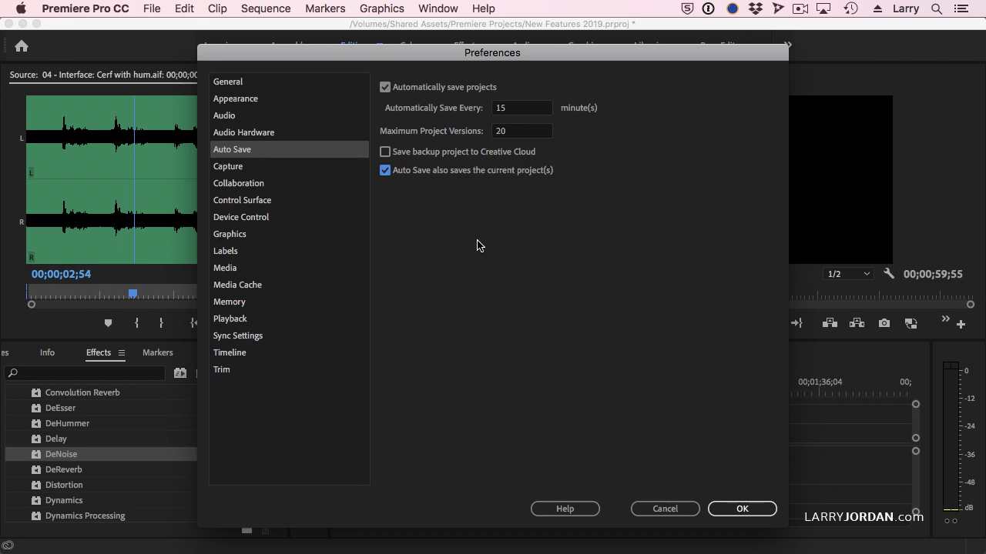
click(491, 109)
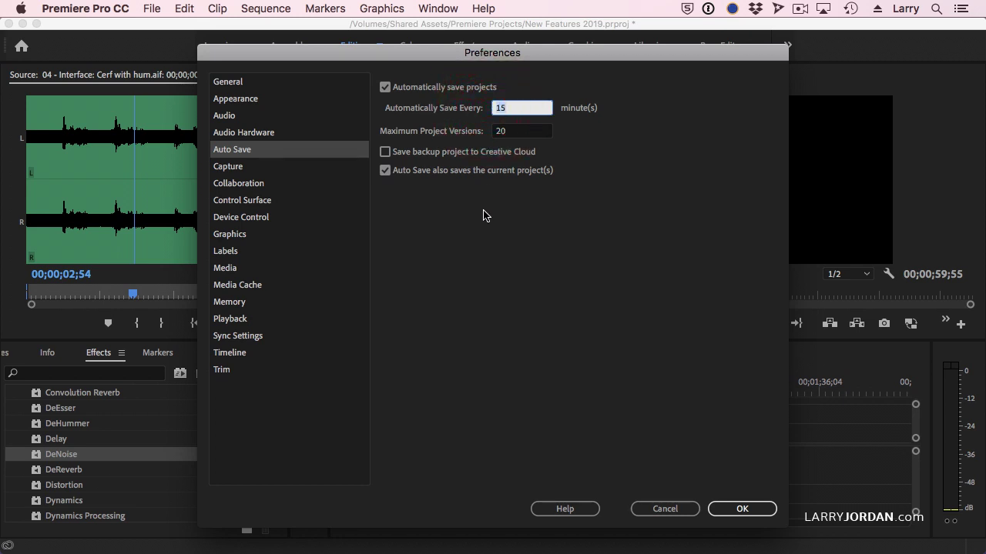
click(668, 508)
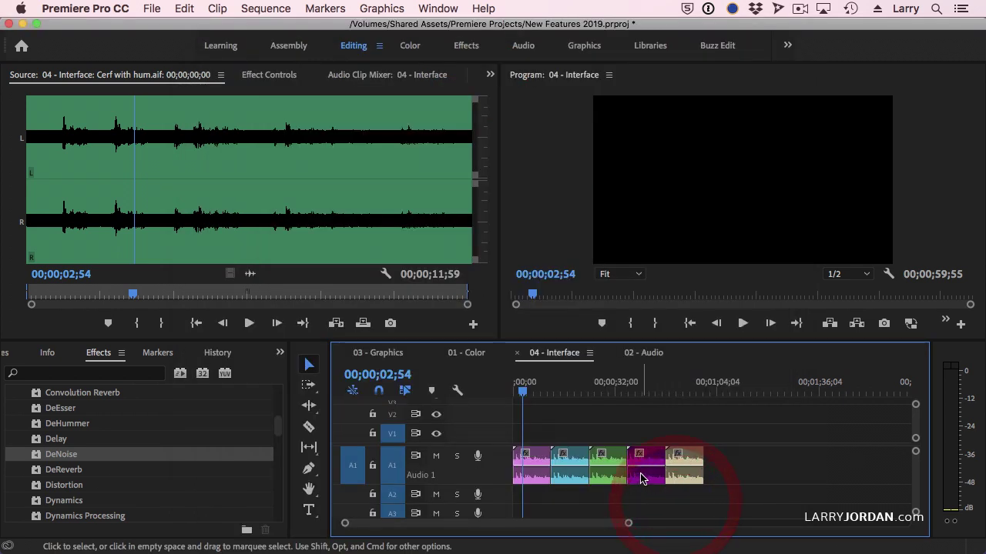
Step: Place the playhead at about 00;00;40;50, over the fourth audio clip in the 04 - Interface sequence
click(663, 412)
click(644, 392)
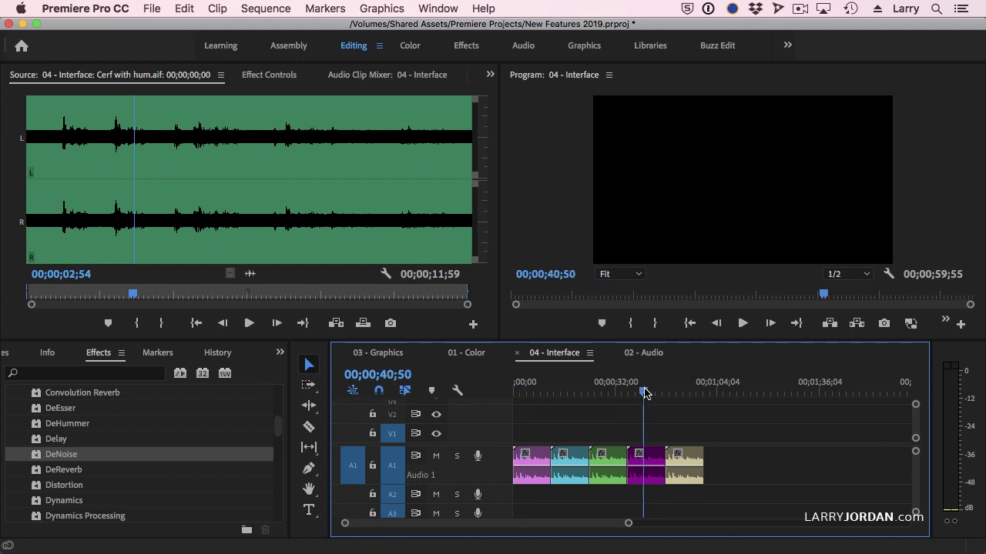